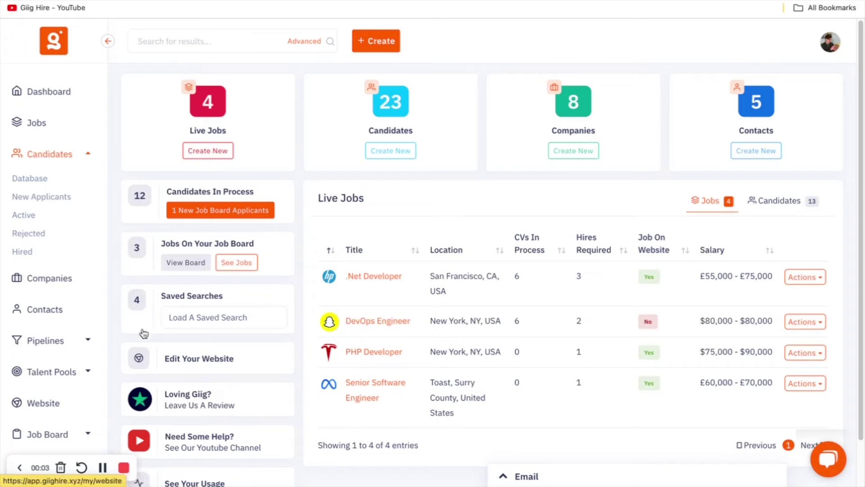
Start creating a new talent pool and name it ".Net Candidates"
{"action": "scroll", "coordinate": [60, 384], "scroll_direction": "down", "scroll_amount": 1}
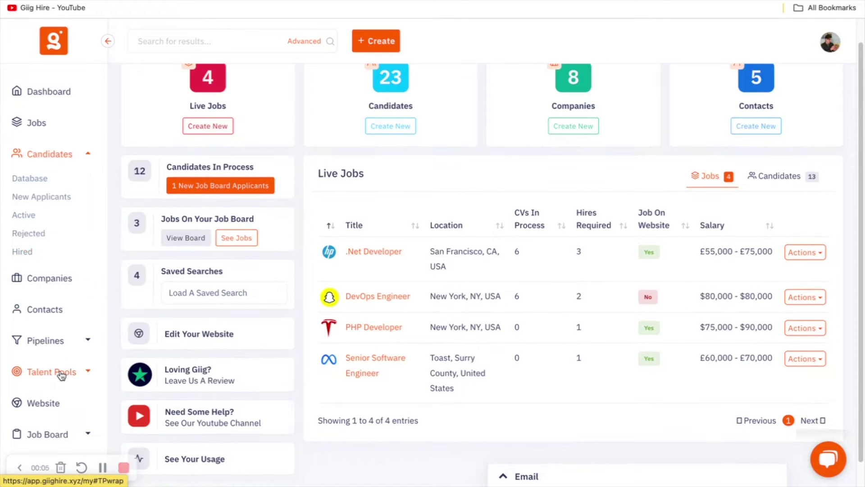
{"action": "left_click", "coordinate": [60, 383]}
{"action": "scroll", "coordinate": [62, 376], "scroll_direction": "down", "scroll_amount": 1}
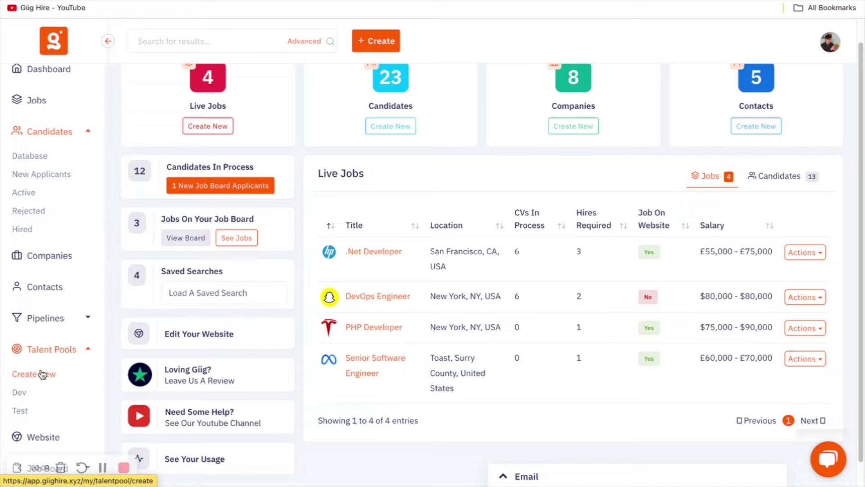
{"action": "left_click", "coordinate": [378, 41]}
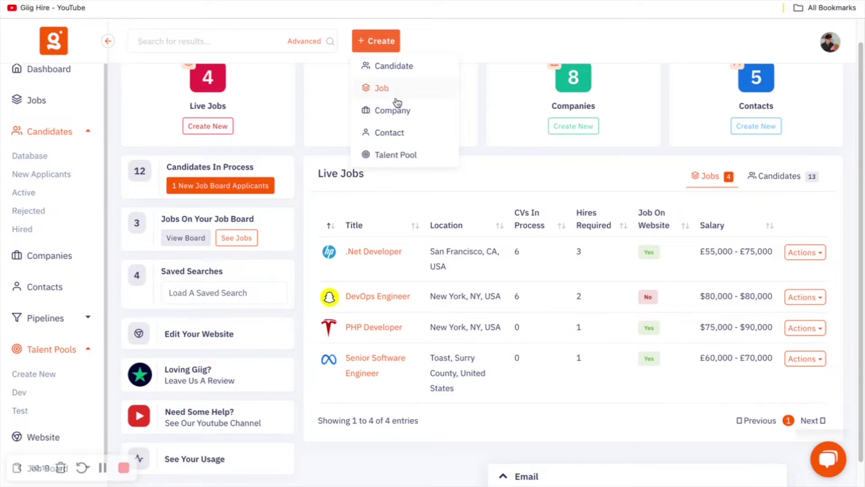
{"action": "left_click", "coordinate": [397, 153]}
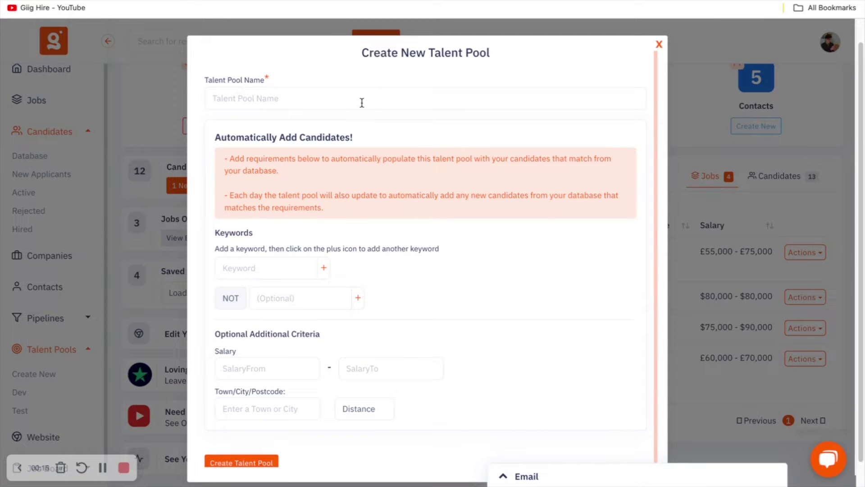
{"action": "left_click", "coordinate": [362, 102]}
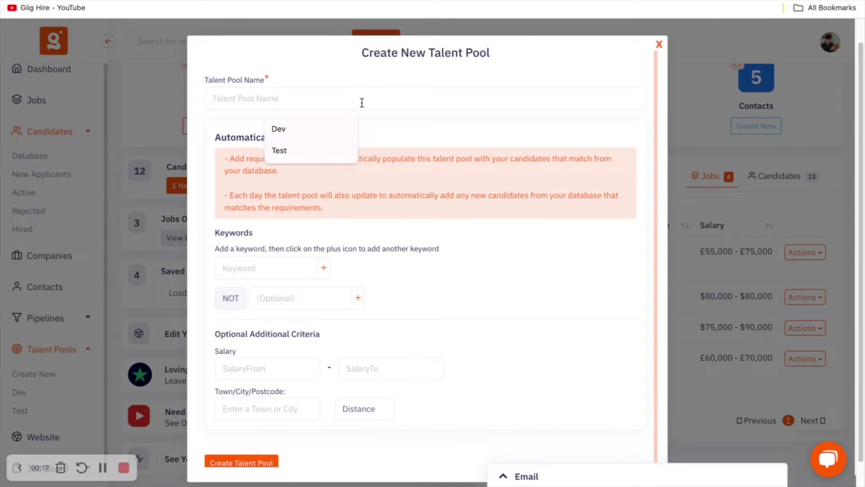
{"action": "type", "text": "J"}
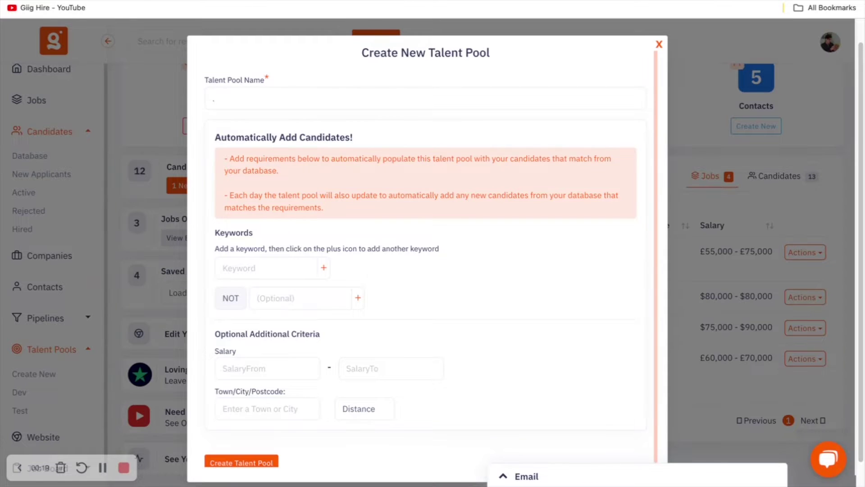
{"action": "type", "text": "Net Candidates"}
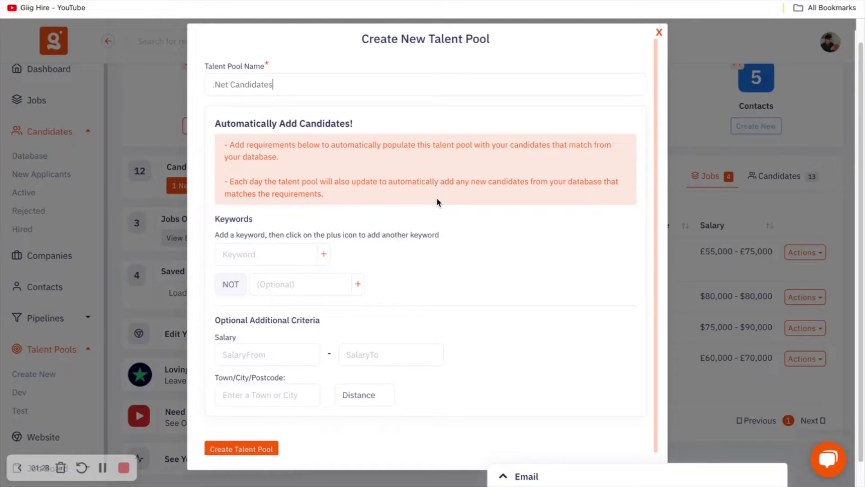
Add the keyword .Net, set the empty second keyword's operator to OR, and create the talent pool
{"action": "left_click", "coordinate": [277, 257]}
{"action": "type", "text": ".Net"}
{"action": "left_click", "coordinate": [324, 255]}
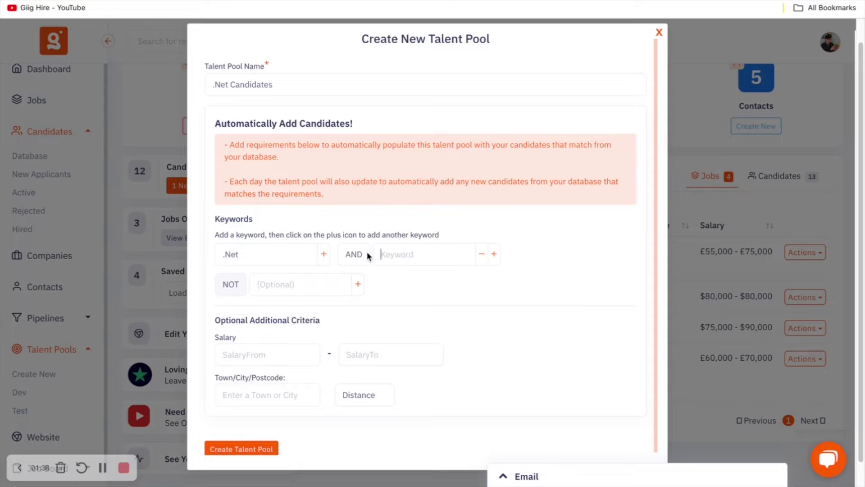
{"action": "left_click", "coordinate": [354, 270]}
{"action": "scroll", "coordinate": [333, 397], "scroll_direction": "down", "scroll_amount": 2}
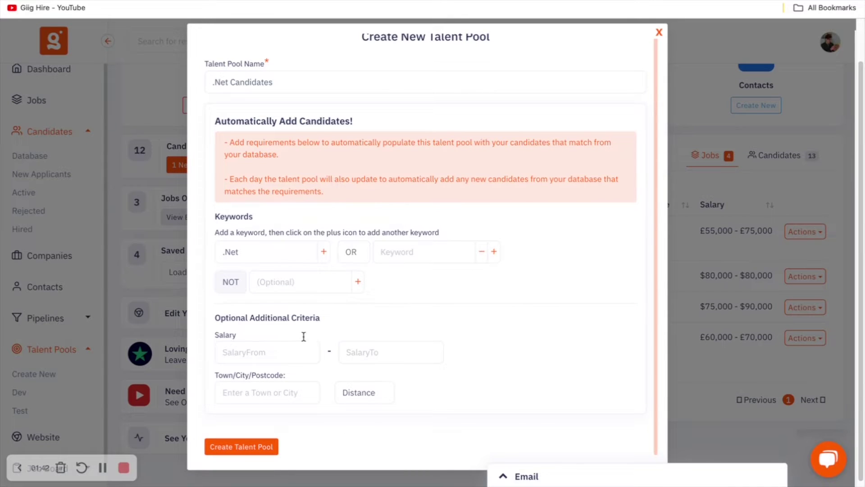
{"action": "scroll", "coordinate": [316, 350], "scroll_direction": "down", "scroll_amount": 1}
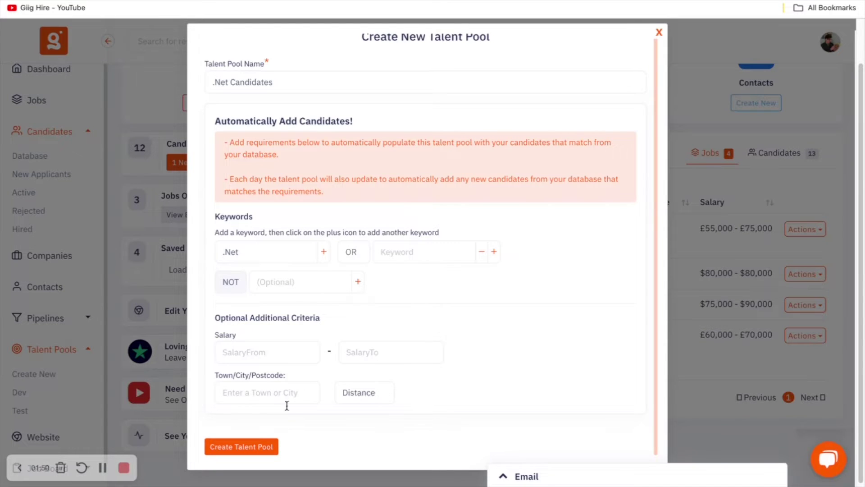
{"action": "left_click", "coordinate": [254, 447]}
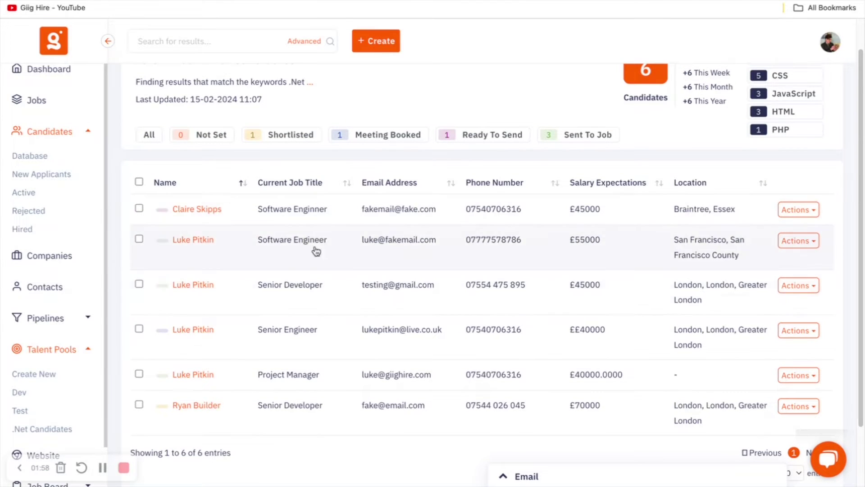
Check the talent pool's keyword criteria and last-updated time, and apply and clear the PHP skill filter
{"action": "scroll", "coordinate": [334, 311], "scroll_direction": "up", "scroll_amount": 1}
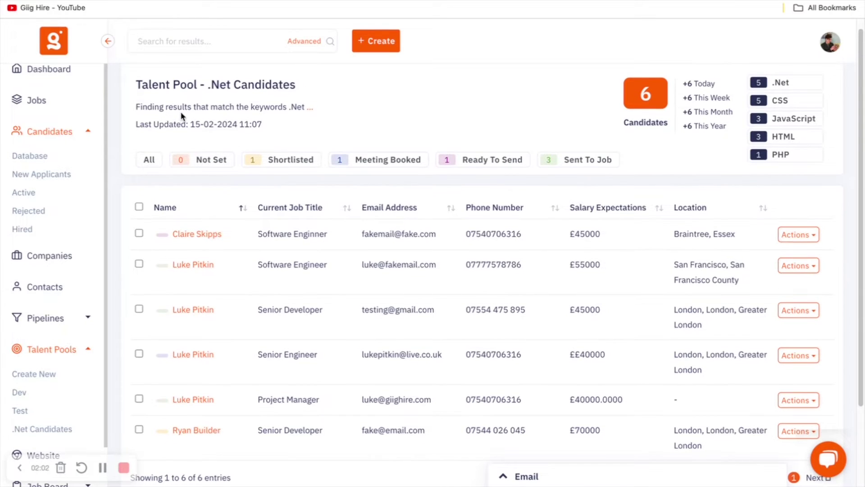
{"action": "left_click_drag", "start_coordinate": [291, 108], "coordinate": [314, 108]}
{"action": "left_click_drag", "start_coordinate": [192, 126], "coordinate": [283, 126]}
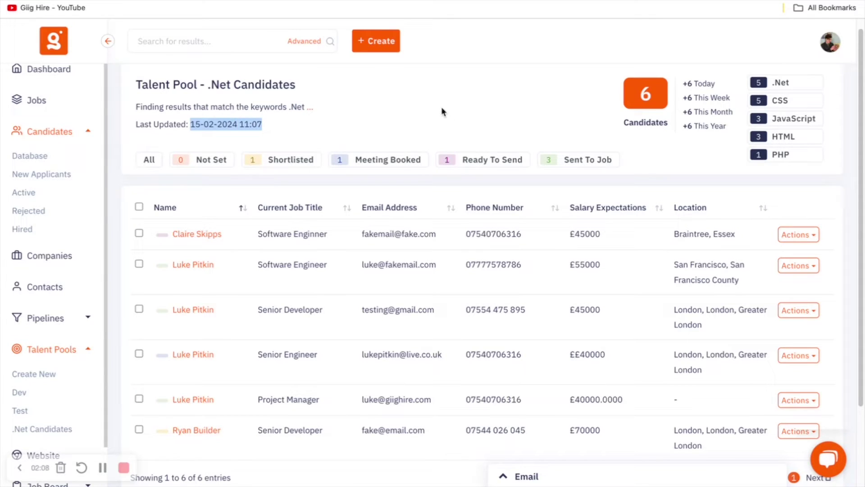
{"action": "left_click", "coordinate": [491, 105]}
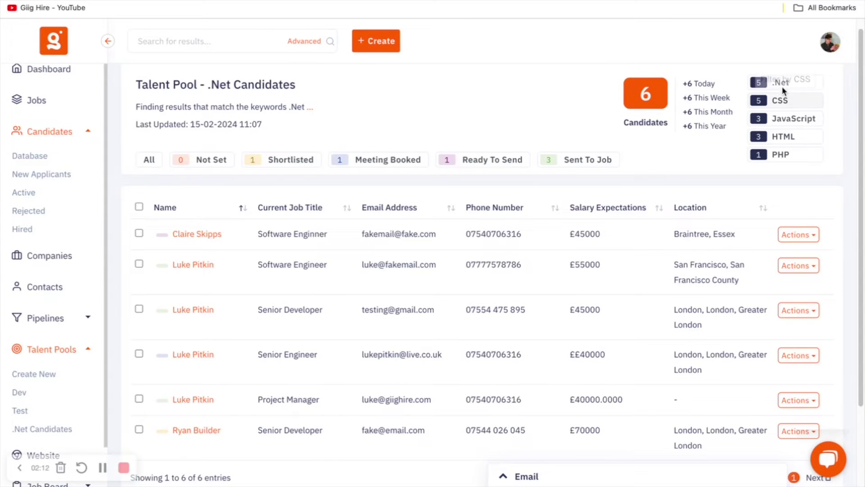
{"action": "left_click", "coordinate": [772, 155]}
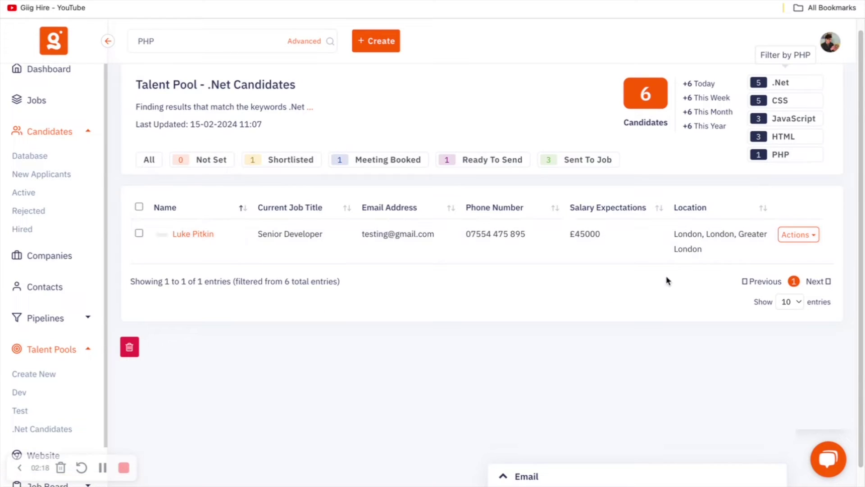
{"action": "left_click", "coordinate": [790, 139]}
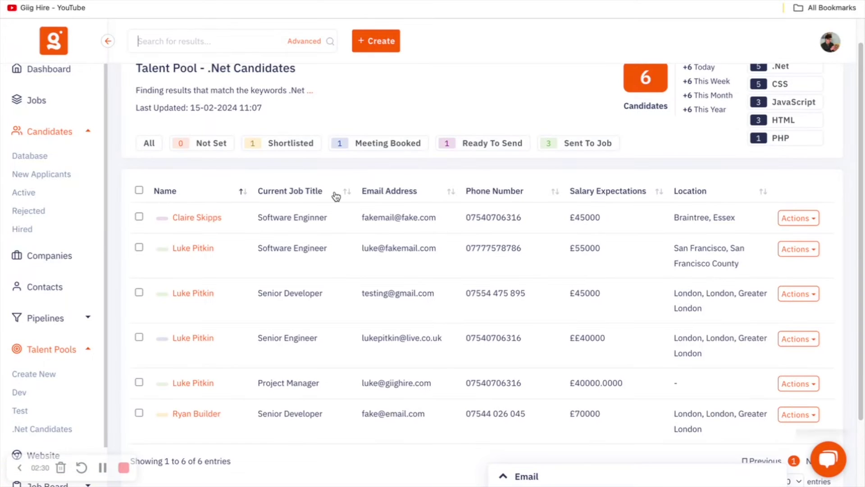
Select all candidates in the pool, start a bulk email to them, and insert the First Name merge tag in the body
{"action": "left_click", "coordinate": [139, 191]}
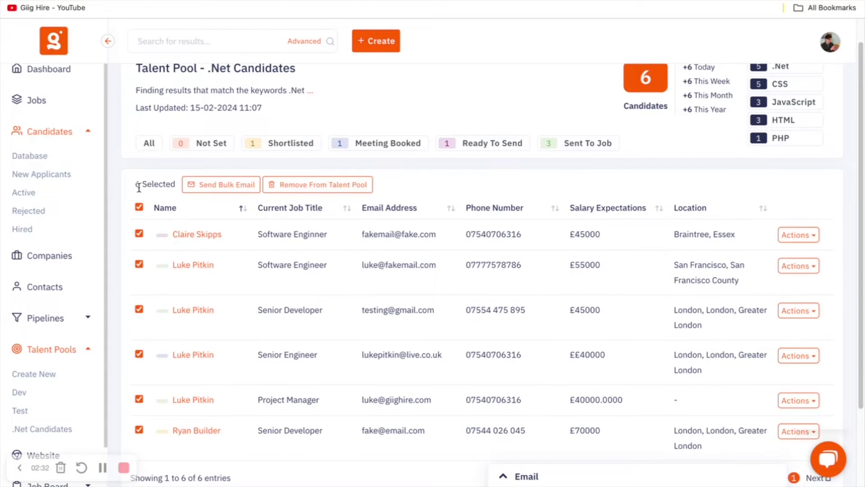
{"action": "left_click", "coordinate": [224, 186]}
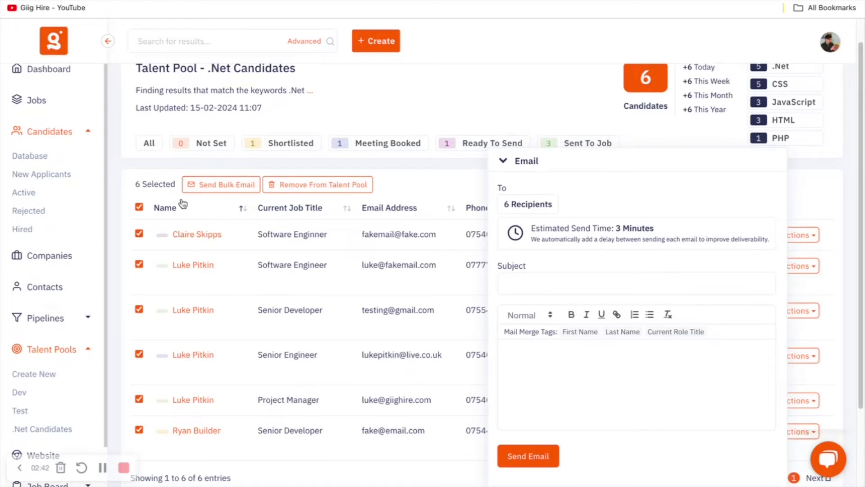
{"action": "left_click", "coordinate": [549, 286]}
{"action": "left_click", "coordinate": [539, 384]}
{"action": "left_click", "coordinate": [586, 332]}
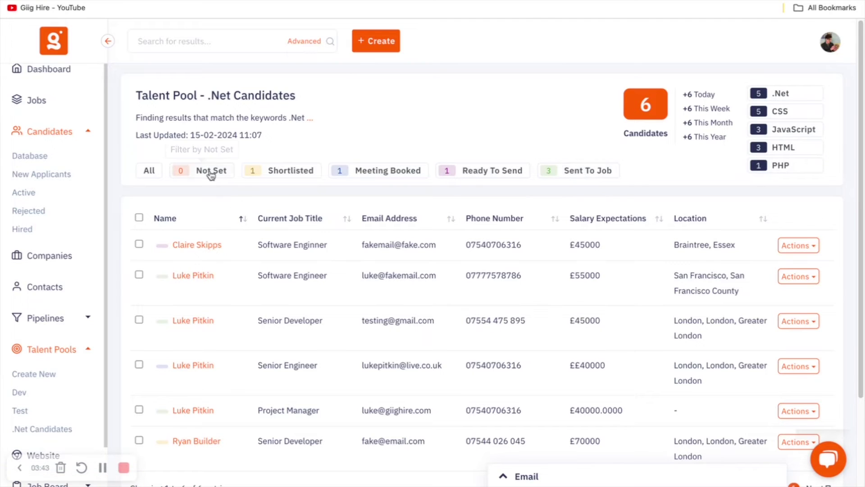
Open the ATS Pipeline board
{"action": "scroll", "coordinate": [81, 327], "scroll_direction": "down", "scroll_amount": 1}
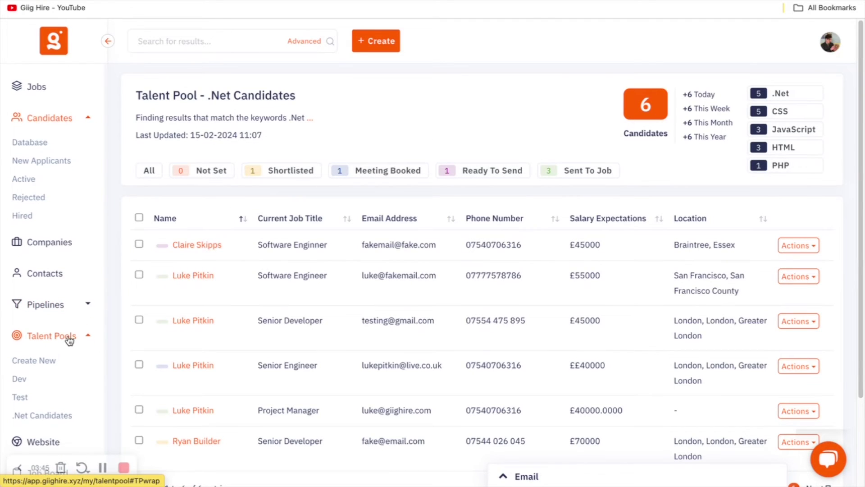
{"action": "left_click", "coordinate": [68, 339]}
{"action": "left_click", "coordinate": [71, 341]}
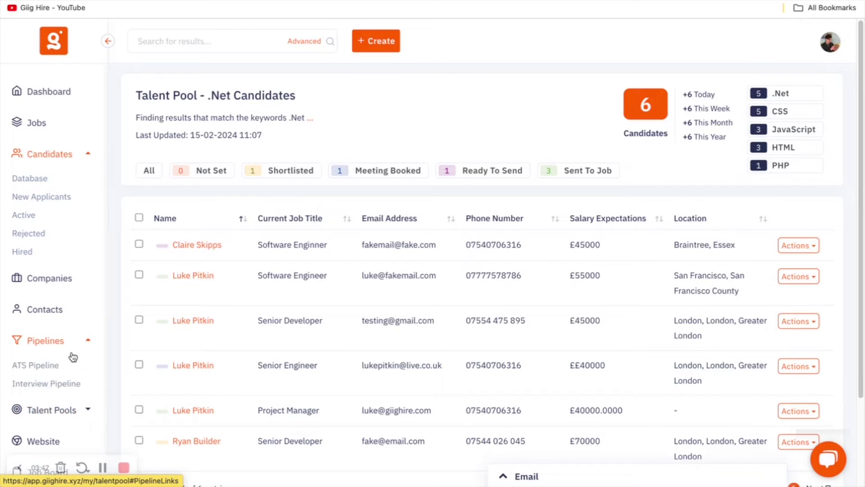
{"action": "left_click", "coordinate": [45, 366]}
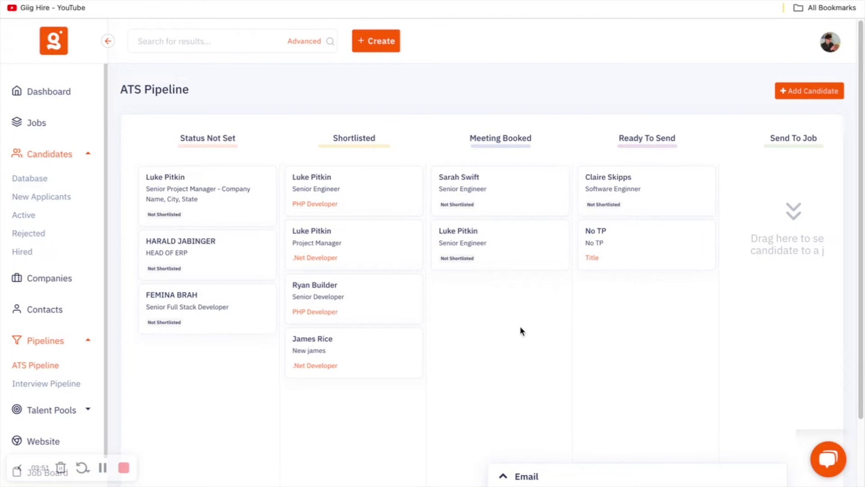
Try to move the first Shortlisted candidate to Send To Job, view the selectable jobs, and cancel the job selection
{"action": "left_click_drag", "start_coordinate": [363, 187], "coordinate": [783, 191]}
{"action": "left_click", "coordinate": [421, 96]}
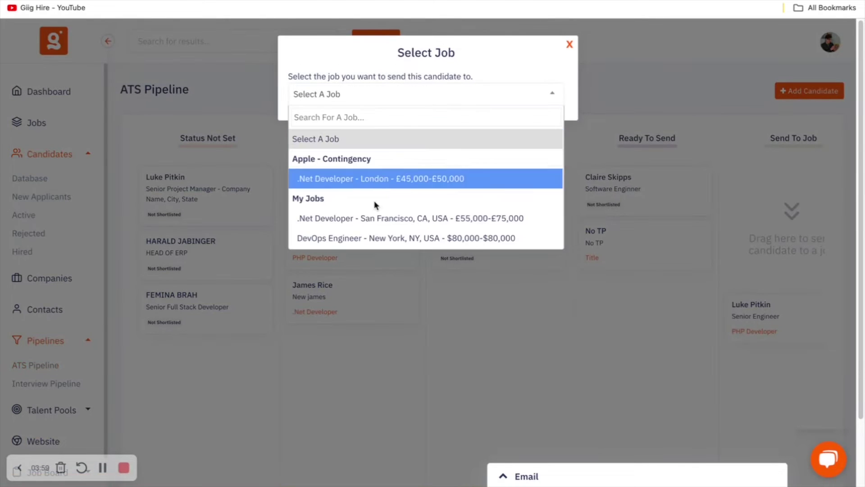
{"action": "left_click", "coordinate": [569, 44]}
View the Interview Pipeline board and reopen the .Net Candidates talent pool
{"action": "left_click", "coordinate": [49, 384]}
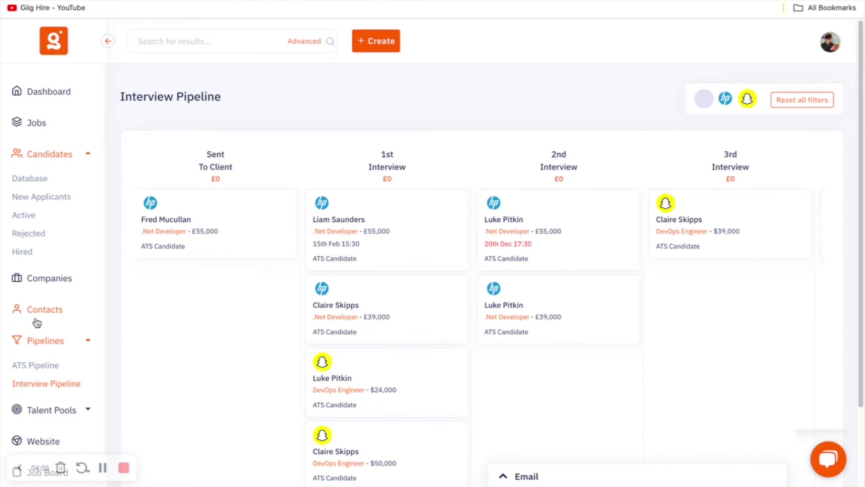
{"action": "left_click", "coordinate": [60, 408]}
{"action": "scroll", "coordinate": [68, 392], "scroll_direction": "down", "scroll_amount": 3}
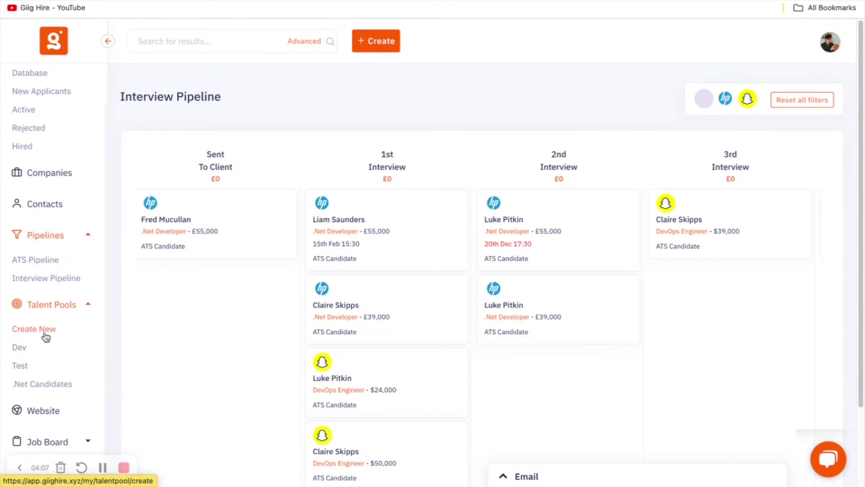
{"action": "left_click", "coordinate": [60, 387]}
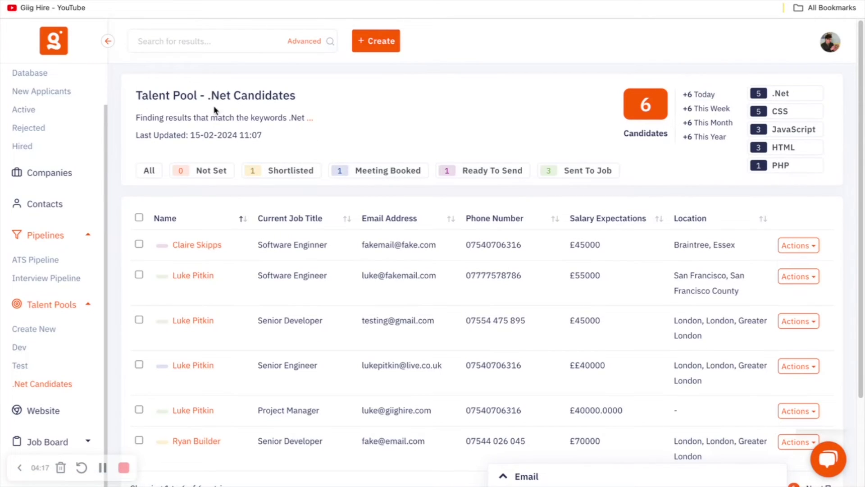
{"action": "left_click_drag", "start_coordinate": [204, 93], "coordinate": [304, 99]}
Filter the pool's candidates in turn by the Sent To Job, Ready To Send, Meeting Booked and Shortlisted statuses
{"action": "left_click", "coordinate": [616, 174]}
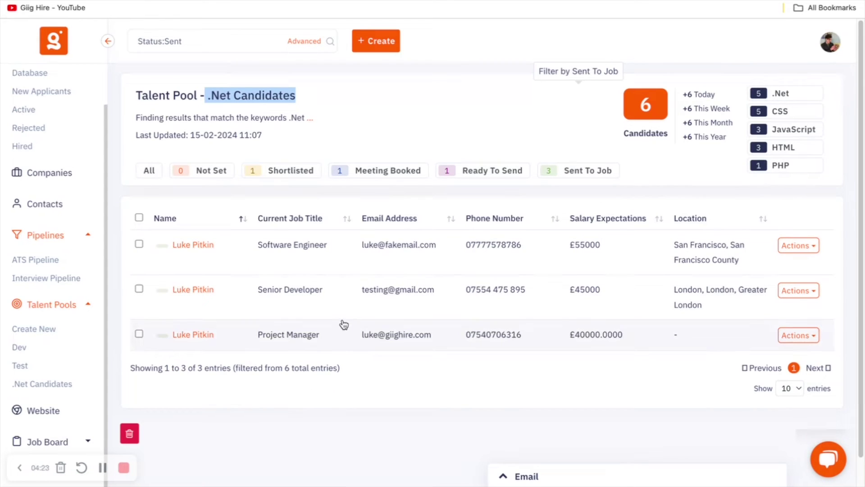
{"action": "left_click", "coordinate": [483, 170]}
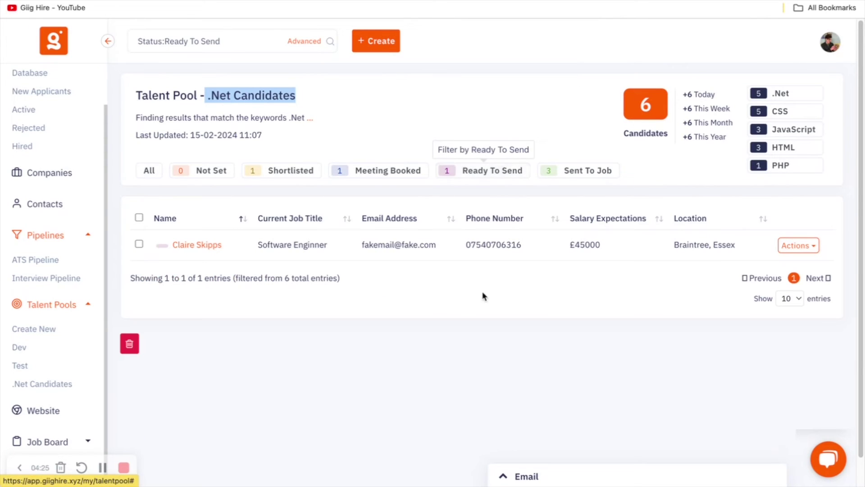
{"action": "left_click", "coordinate": [378, 170]}
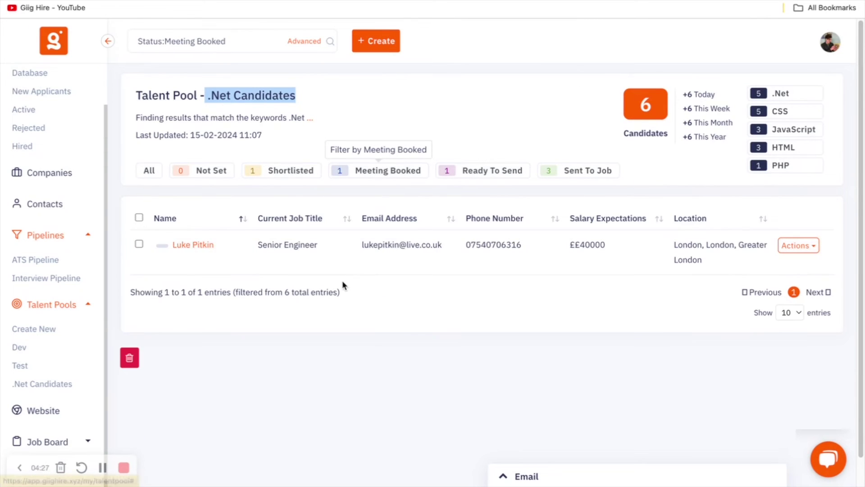
{"action": "left_click", "coordinate": [284, 173]}
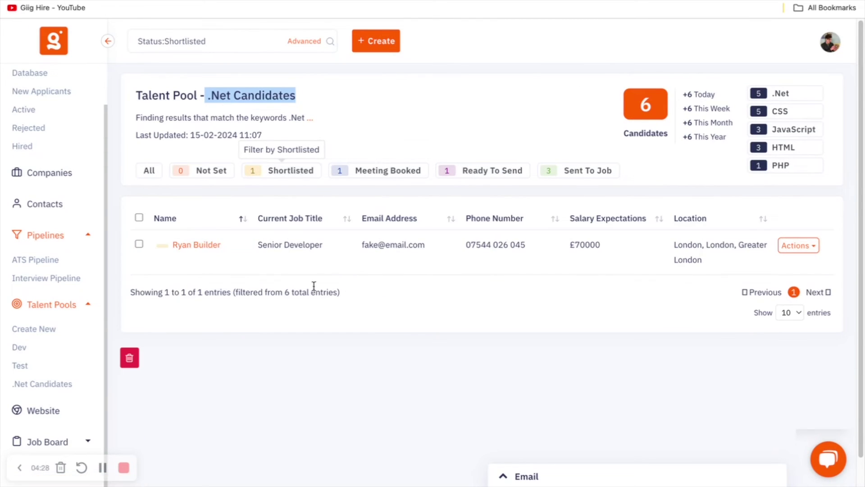
{"action": "left_click", "coordinate": [481, 172]}
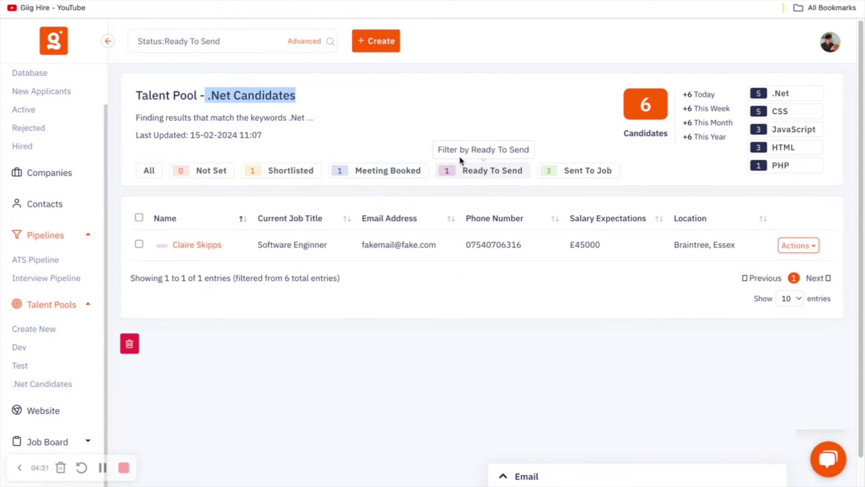
{"action": "left_click", "coordinate": [383, 172]}
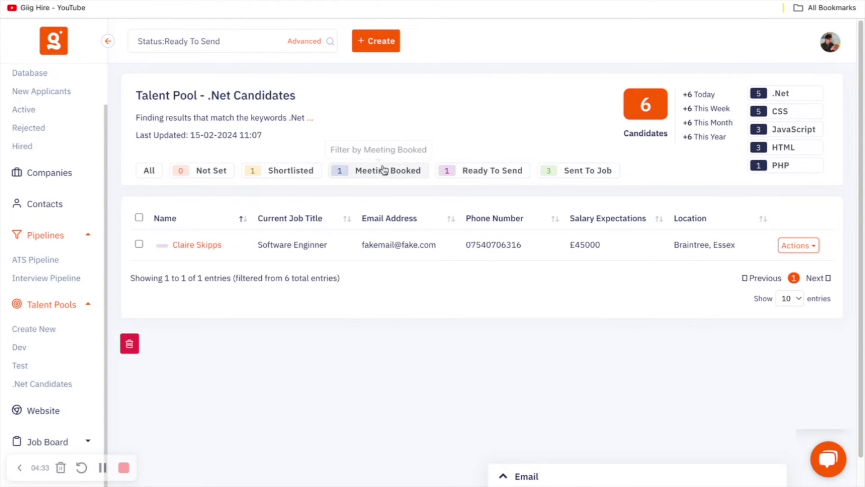
{"action": "left_click", "coordinate": [289, 173]}
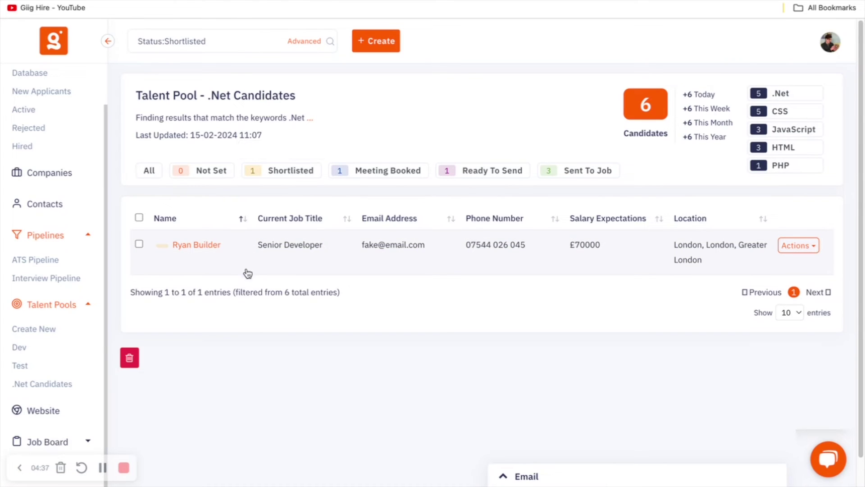
Set the ATS Pipeline Status of the filtered Senior Developer candidate to Ready To Send, save the change and close the profile
{"action": "left_click", "coordinate": [210, 248]}
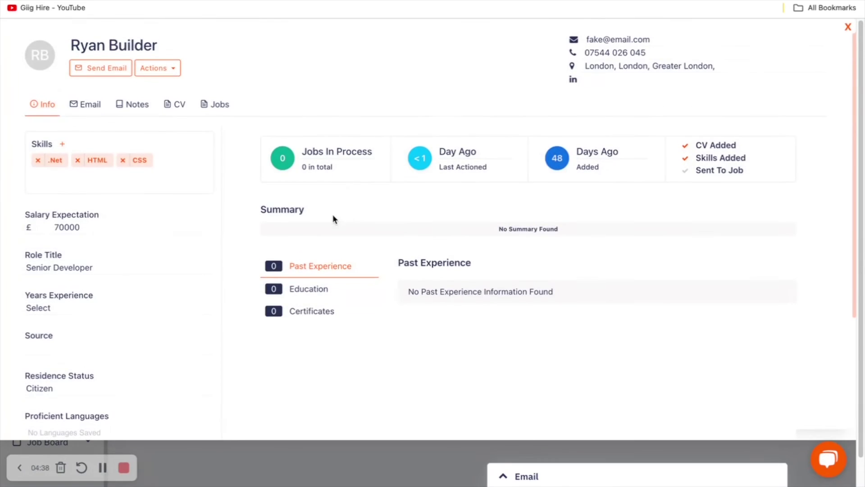
{"action": "scroll", "coordinate": [136, 302], "scroll_direction": "down", "scroll_amount": 2}
{"action": "left_click", "coordinate": [96, 364]}
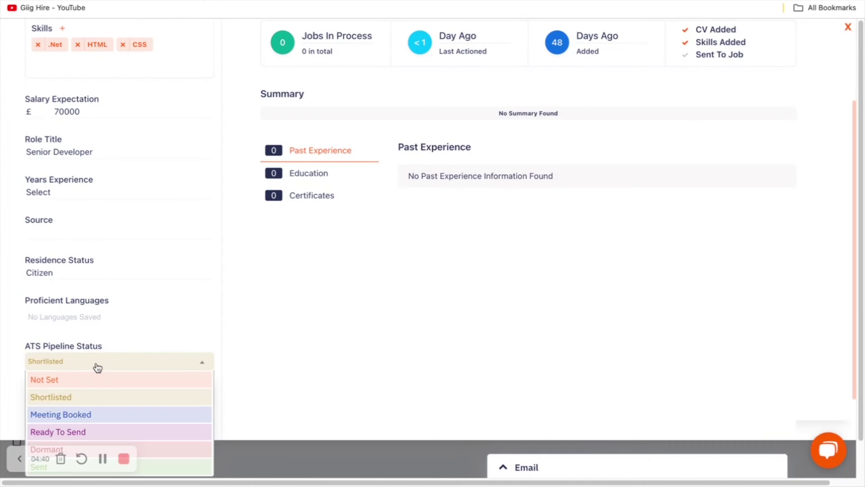
{"action": "left_click", "coordinate": [145, 433]}
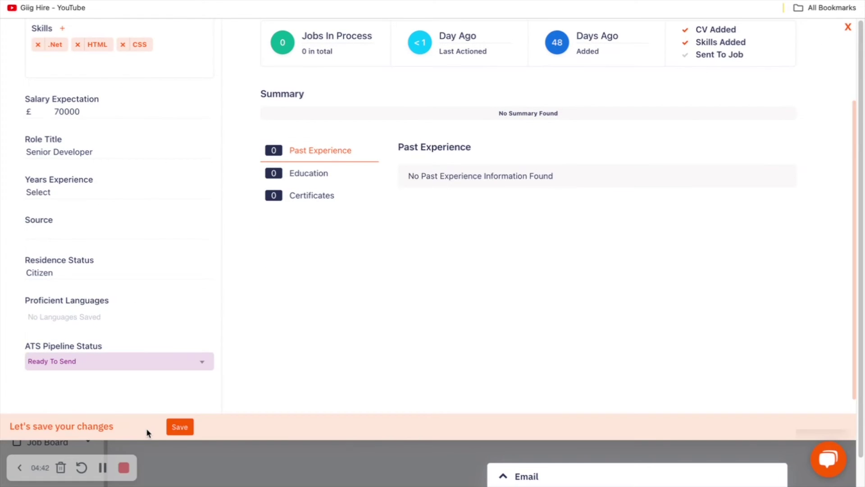
{"action": "left_click", "coordinate": [181, 426]}
{"action": "left_click", "coordinate": [356, 462]}
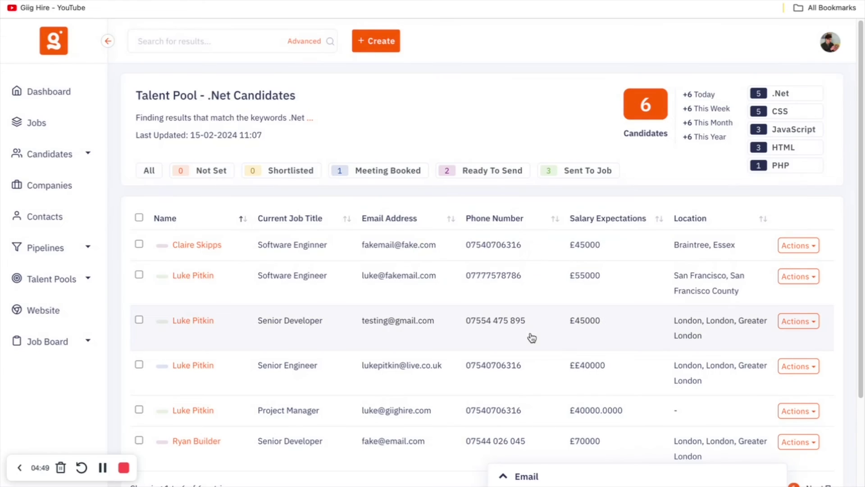
Filter the .Net Candidates pool by the Ready To Send status and open the ATS Pipeline board
{"action": "left_click", "coordinate": [479, 170]}
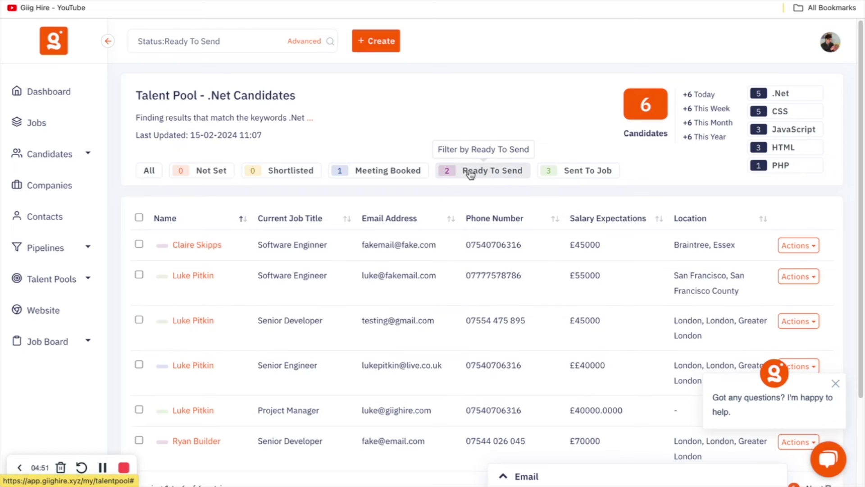
{"action": "scroll", "coordinate": [411, 252], "scroll_direction": "down", "scroll_amount": 3}
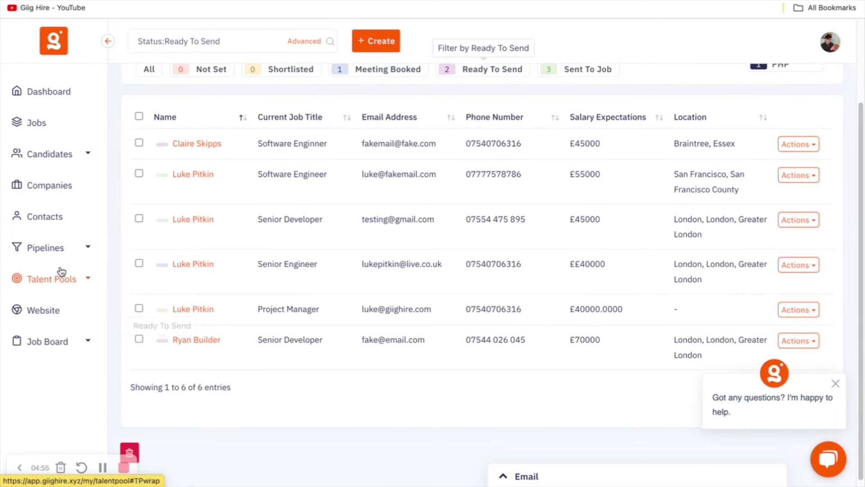
{"action": "left_click", "coordinate": [72, 252]}
{"action": "left_click", "coordinate": [52, 272]}
{"action": "scroll", "coordinate": [352, 284], "scroll_direction": "up", "scroll_amount": 1}
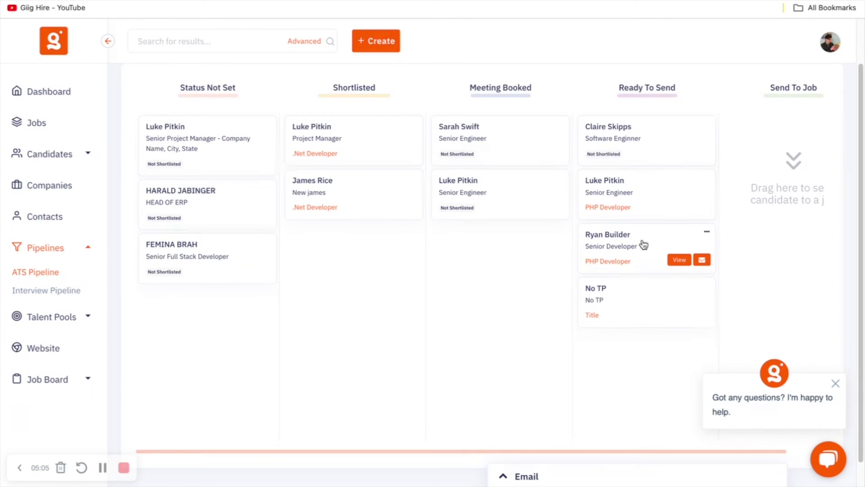
Set the ATS Pipeline Status of the Senior Developer in the Ready To Send column to Shortlisted, save and close the profile
{"action": "left_click", "coordinate": [671, 261]}
{"action": "scroll", "coordinate": [79, 400], "scroll_direction": "down", "scroll_amount": 3}
{"action": "left_click", "coordinate": [102, 360]}
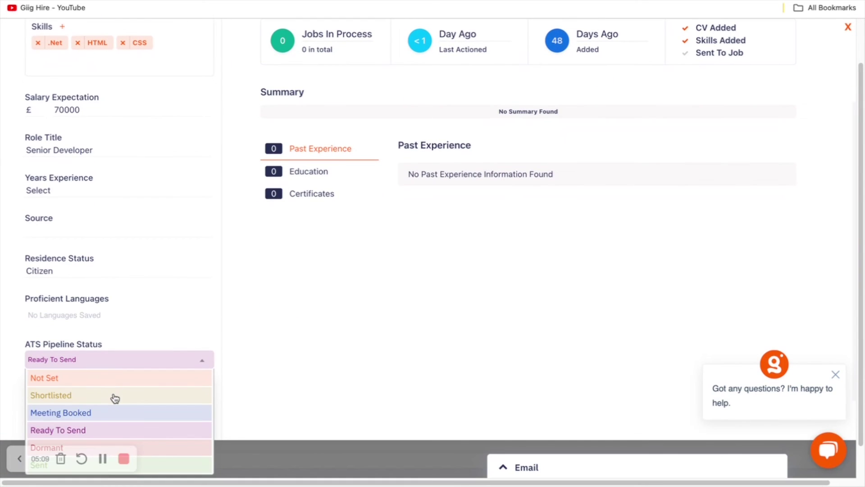
{"action": "left_click", "coordinate": [114, 397]}
{"action": "left_click", "coordinate": [184, 426]}
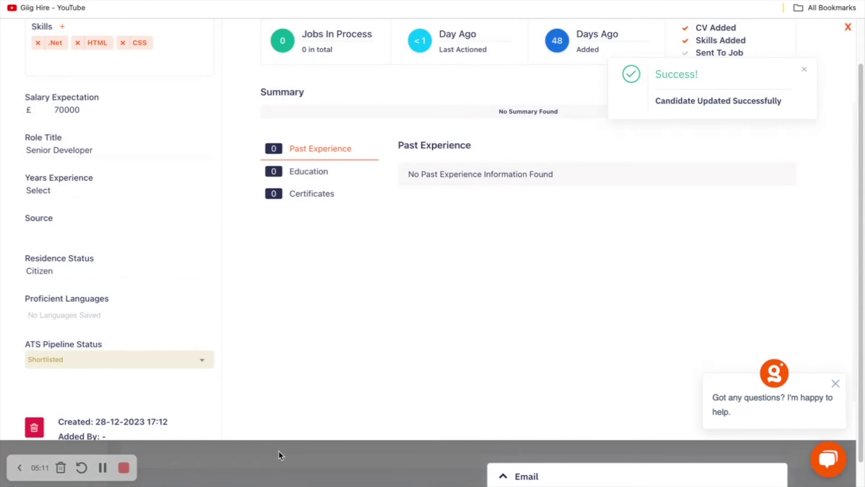
{"action": "left_click", "coordinate": [280, 455]}
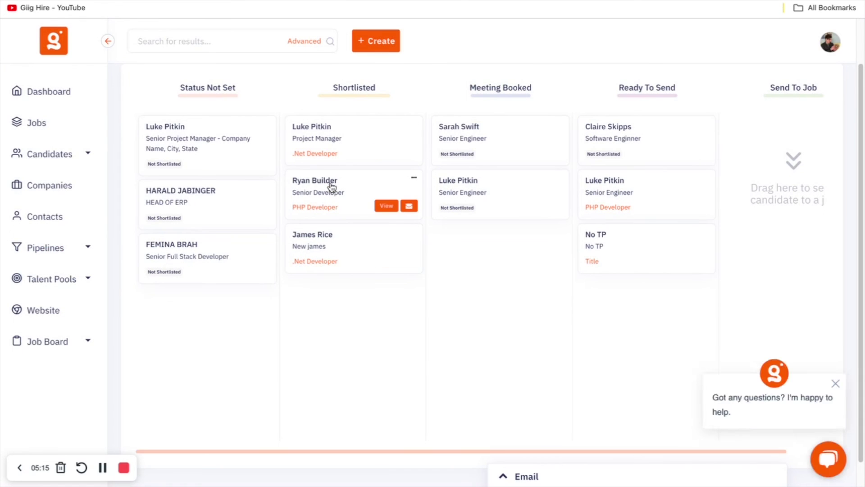
Open the Dev talent pool and view its candidate list
{"action": "left_click", "coordinate": [51, 279]}
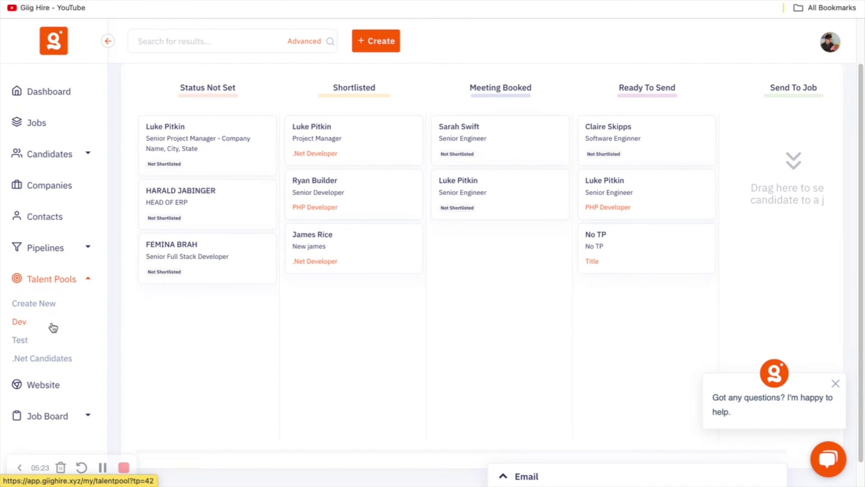
{"action": "left_click", "coordinate": [23, 325]}
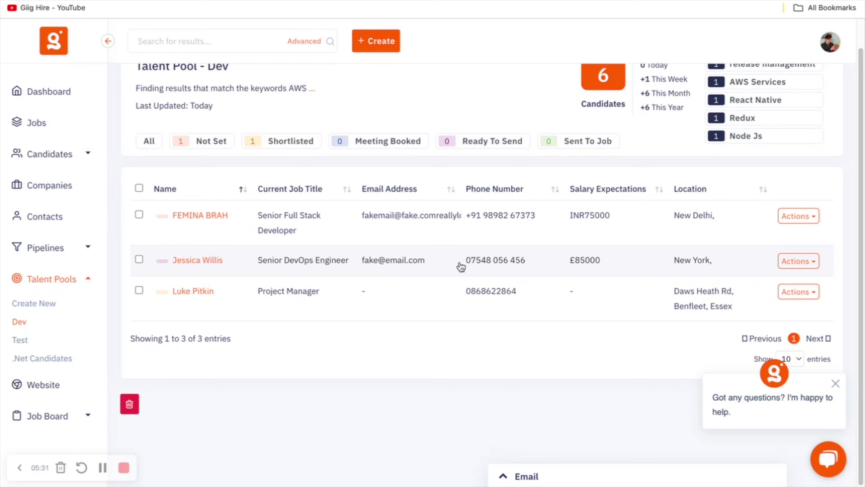
{"action": "scroll", "coordinate": [460, 267], "scroll_direction": "up", "scroll_amount": 1}
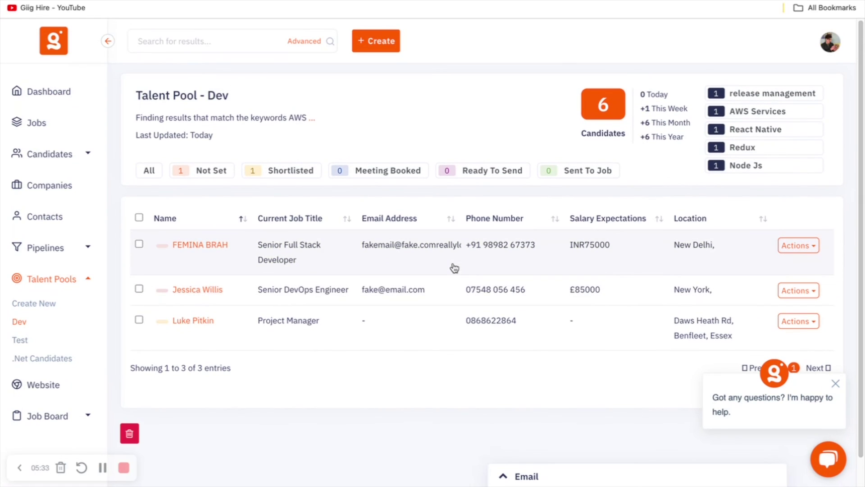